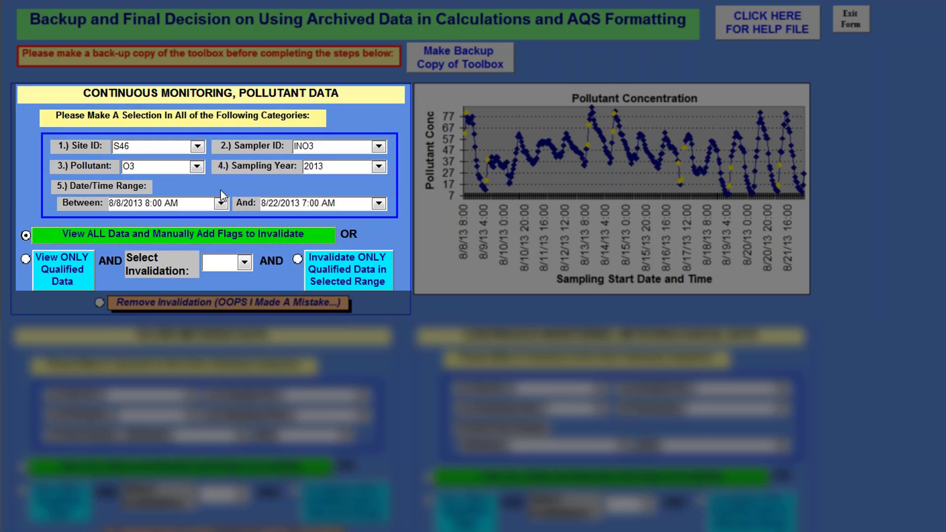
Select site S98, sampler INPM25, pollutant PM25-CONT and sampling year 2015 for the continuous pollutant data, and view only its qualified data.
left_click(198, 145)
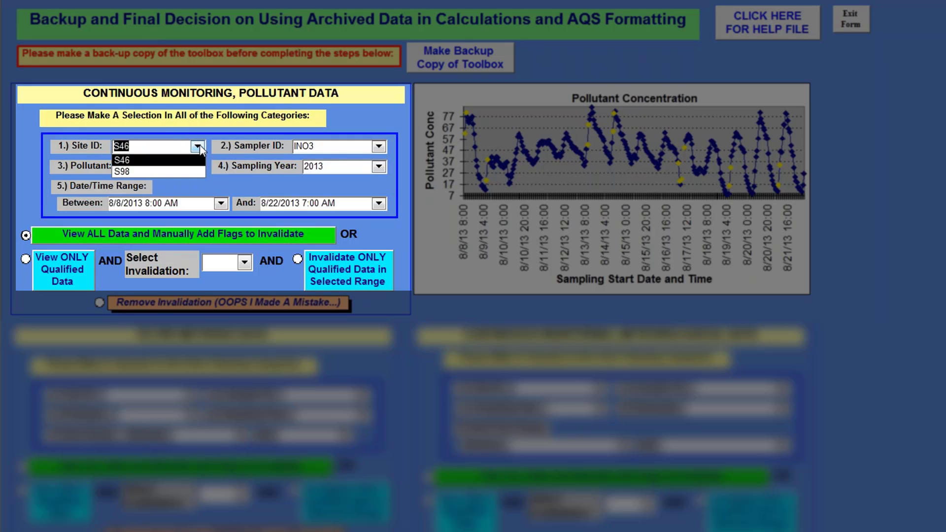
left_click(188, 171)
left_click(378, 148)
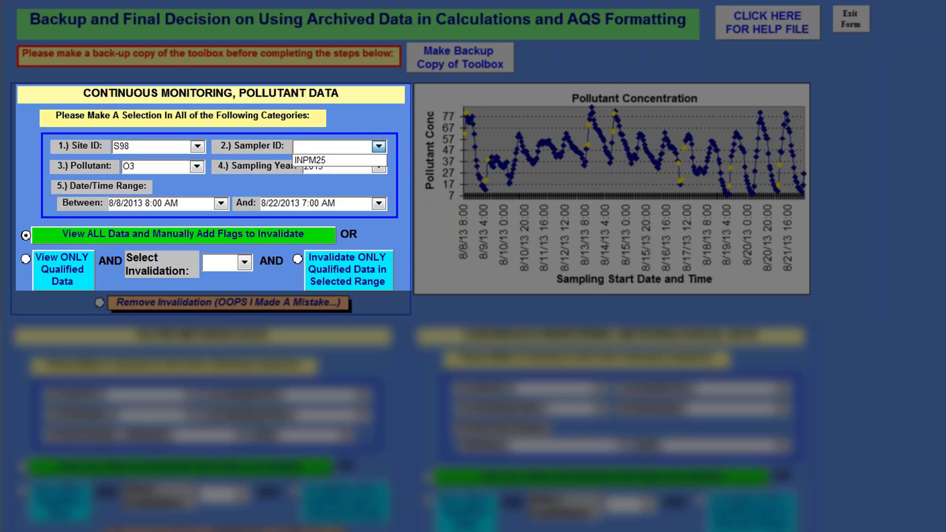
left_click(373, 160)
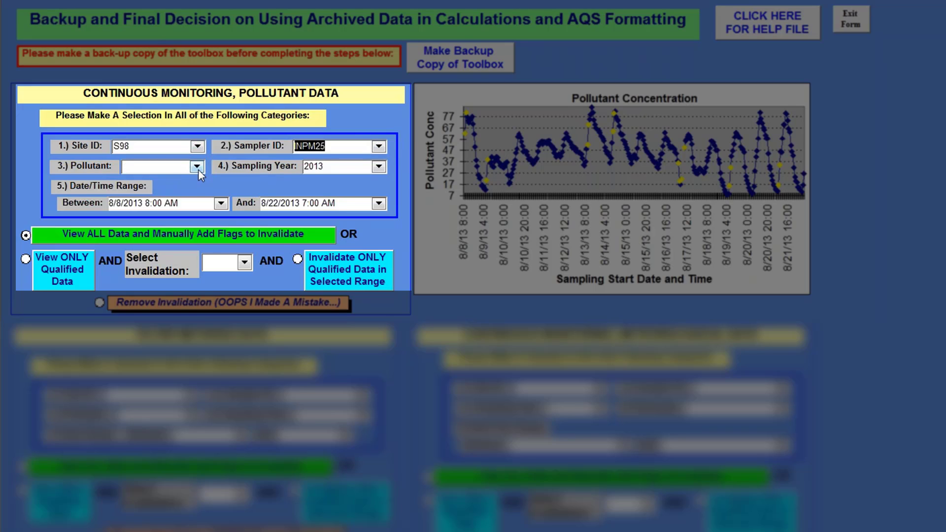
left_click(198, 167)
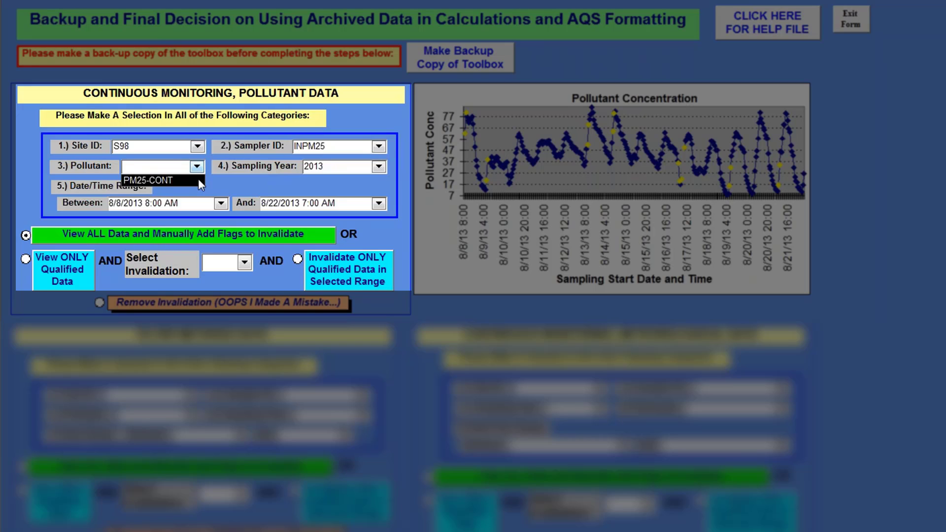
left_click(198, 180)
left_click(380, 170)
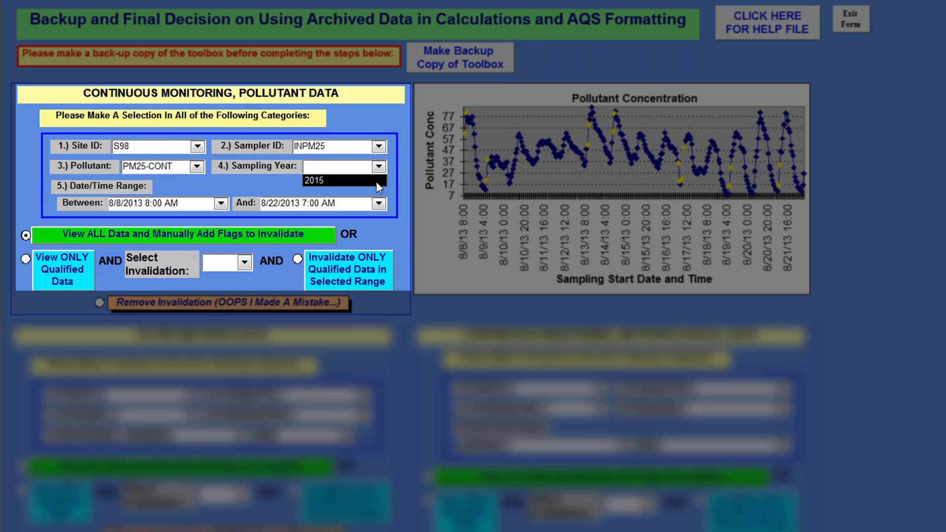
left_click(376, 181)
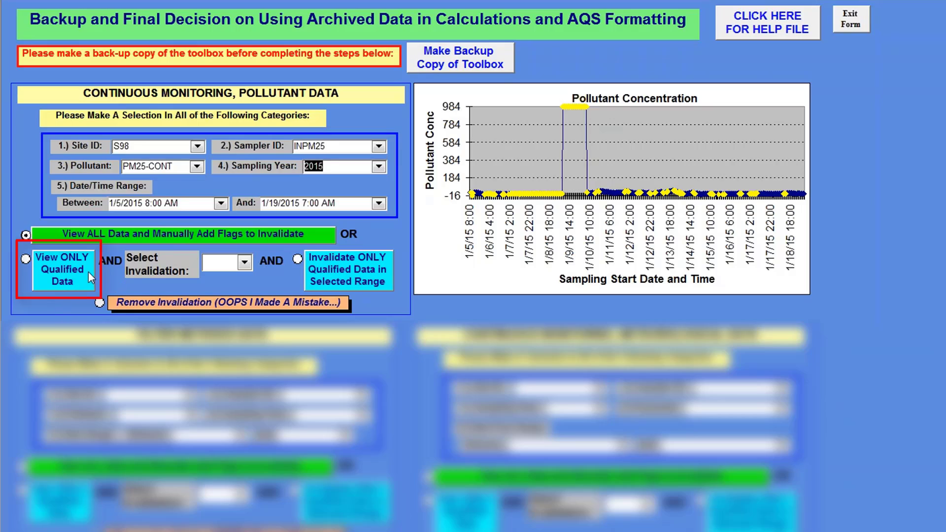
left_click(72, 278)
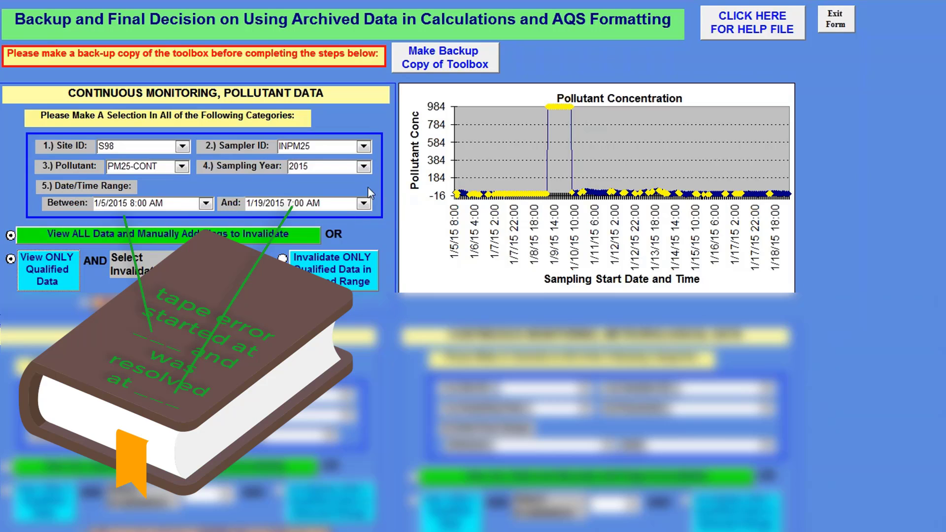
Set the continuous pollutant data's date/time range from 1/7/2015 2:00 AM to 1/10/2015 6:00 AM.
left_click(206, 203)
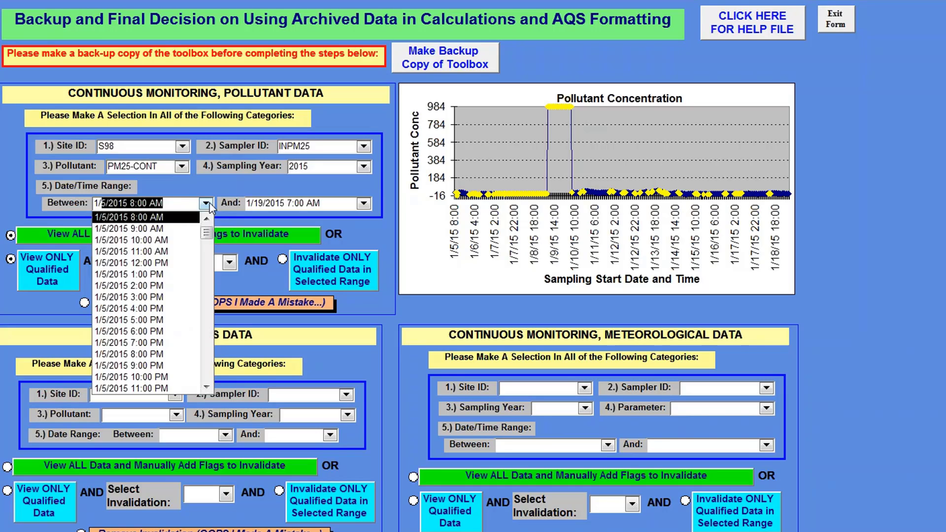
type("1/7/")
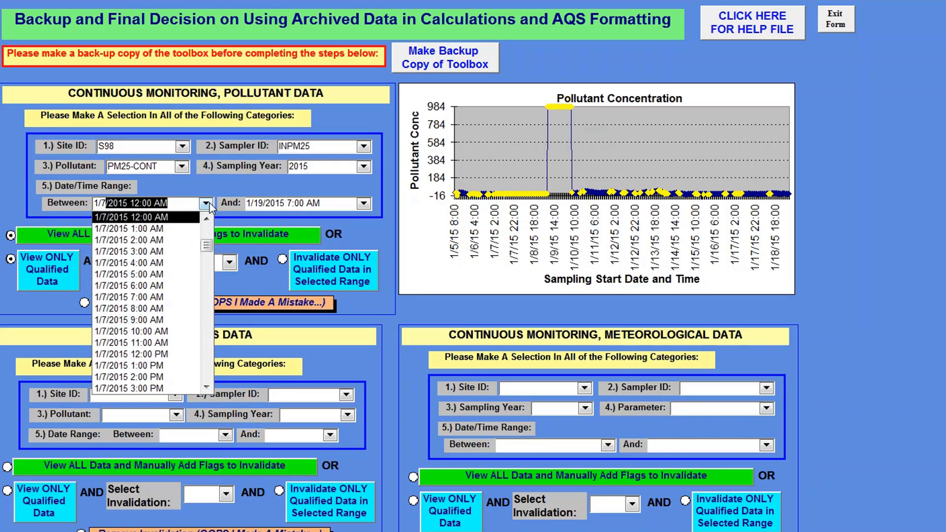
left_click(176, 241)
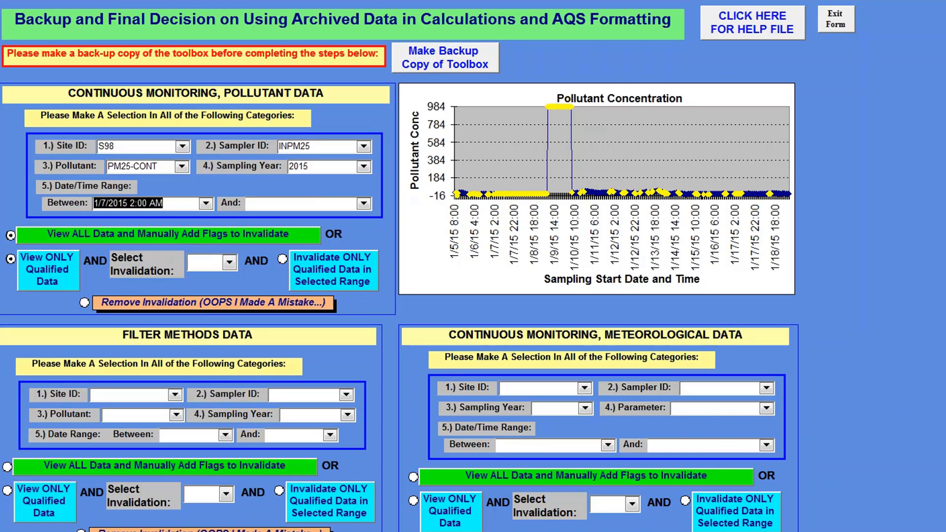
left_click(363, 203)
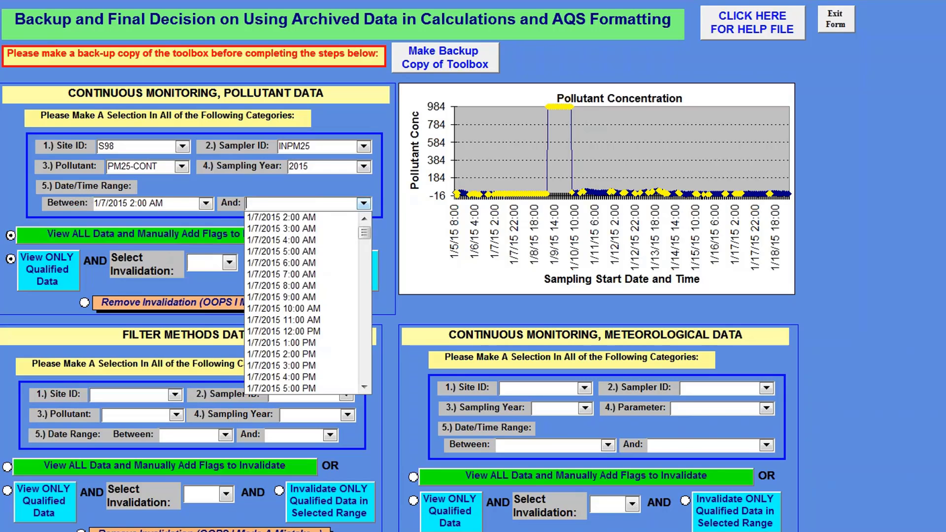
type("1/")
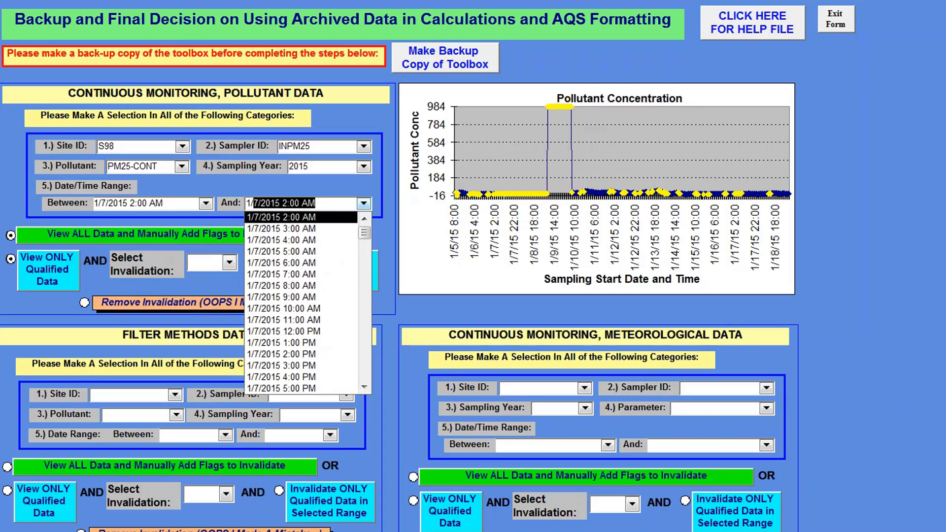
type("10")
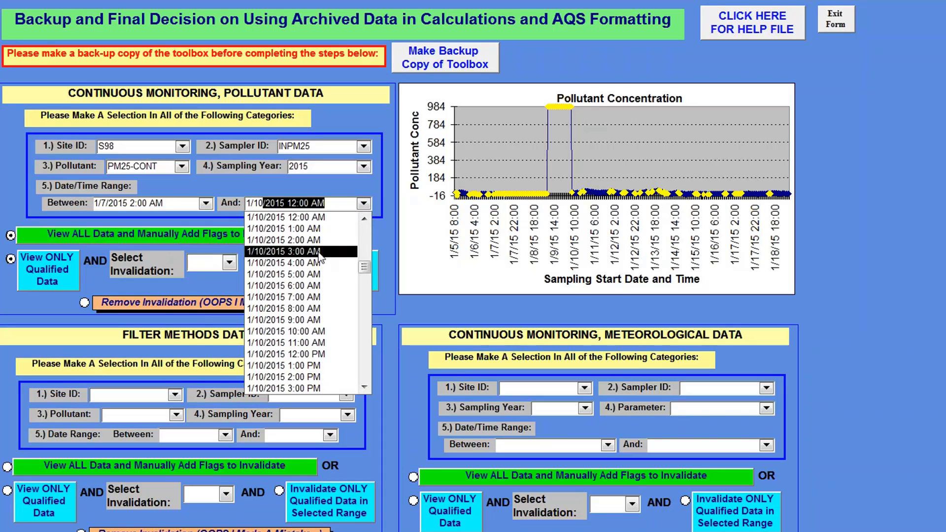
left_click(305, 285)
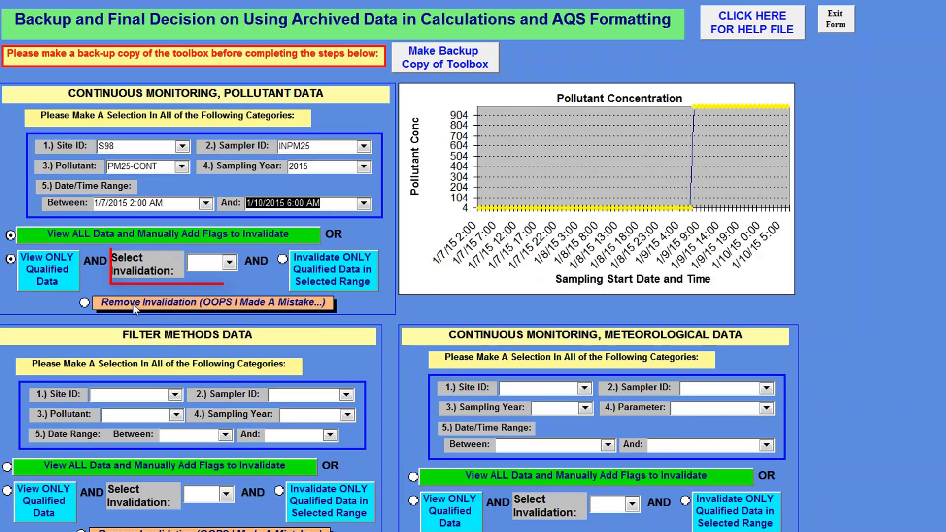
Invalidate only the qualified pollutant data in the selected range with code AN (Machine Malfunction), accepting the record update.
left_click(232, 267)
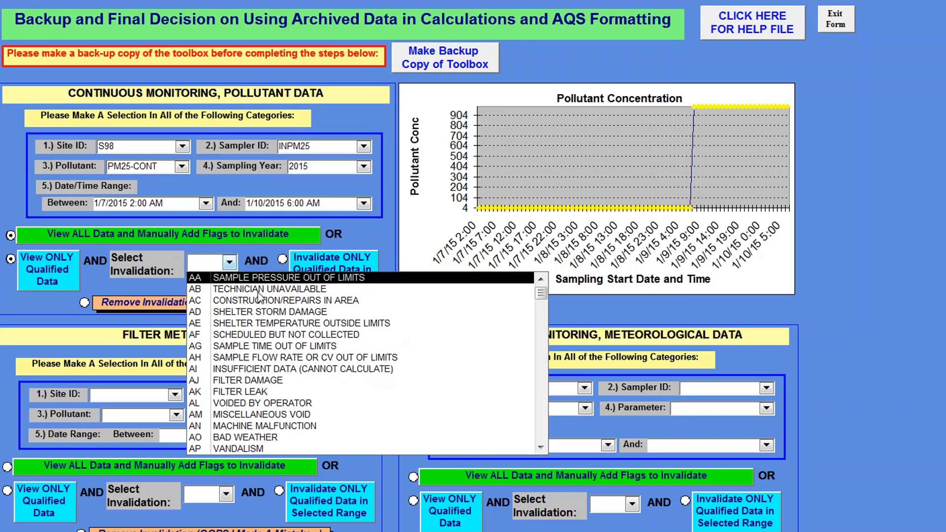
left_click(322, 427)
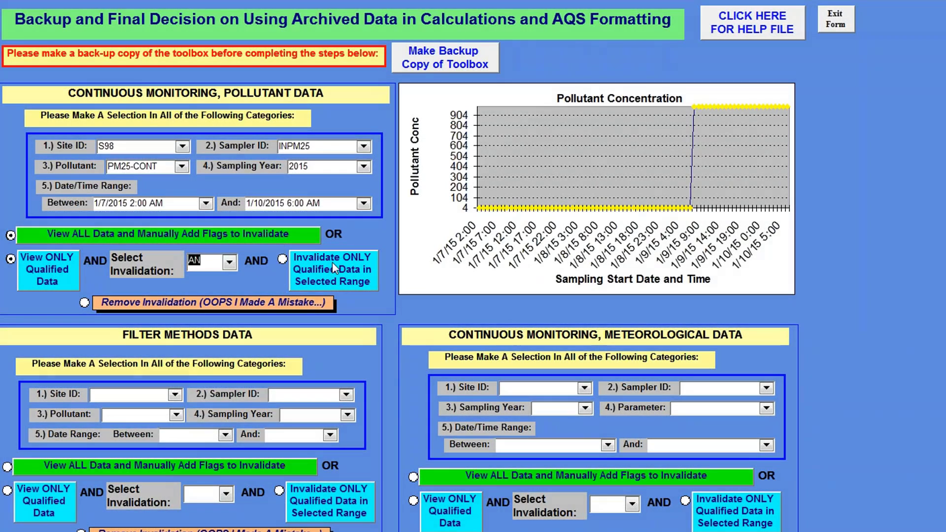
left_click(336, 268)
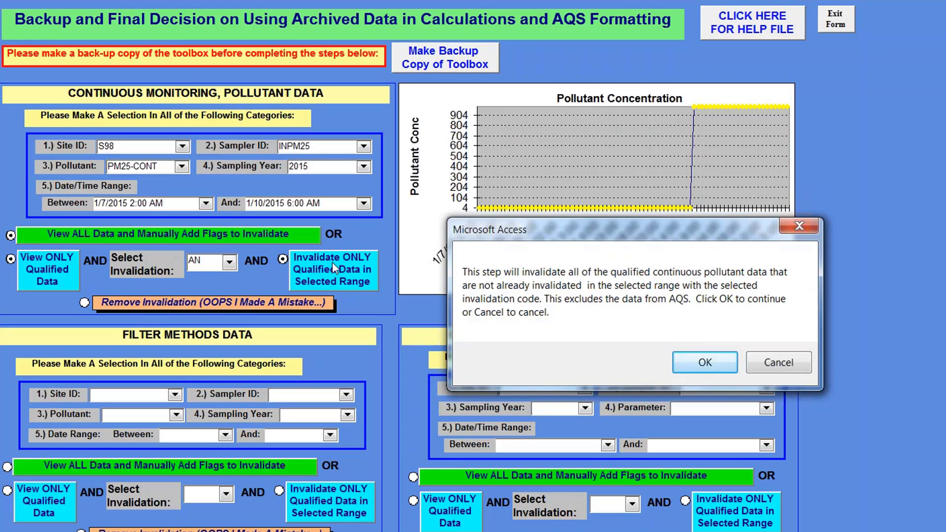
left_click(728, 363)
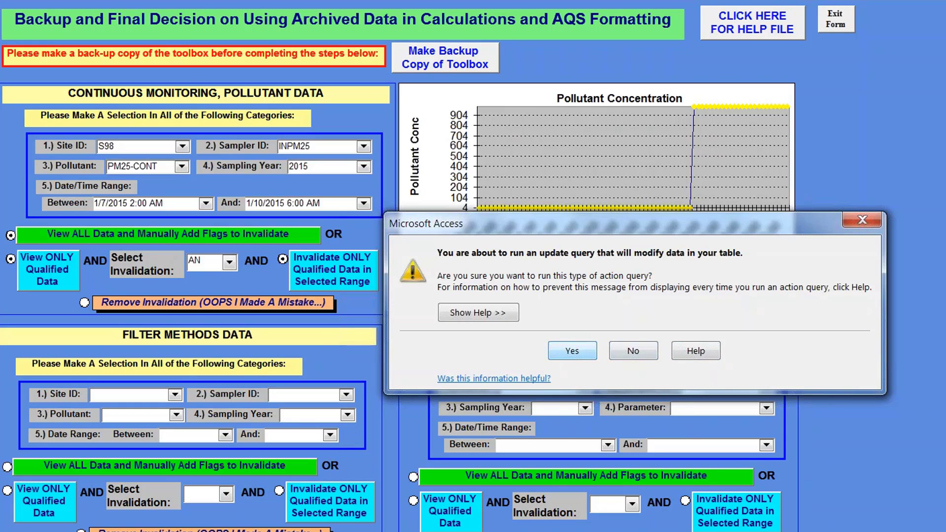
left_click(572, 351)
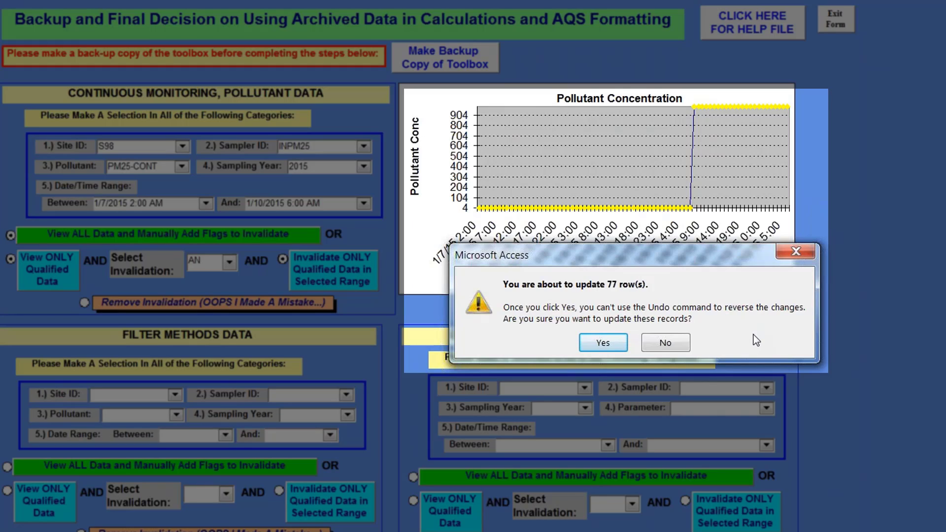
left_click(603, 342)
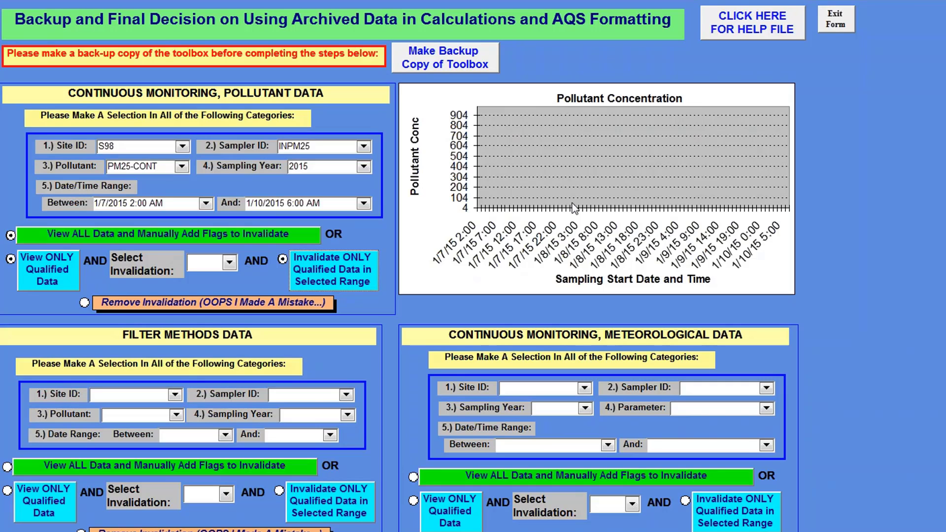
Set the continuous pollutant data's date/time range from 1/5/2015 8:00 AM to 1/19/2015 7:00 AM.
left_click(205, 203)
scroll(170, 228, "up", 10)
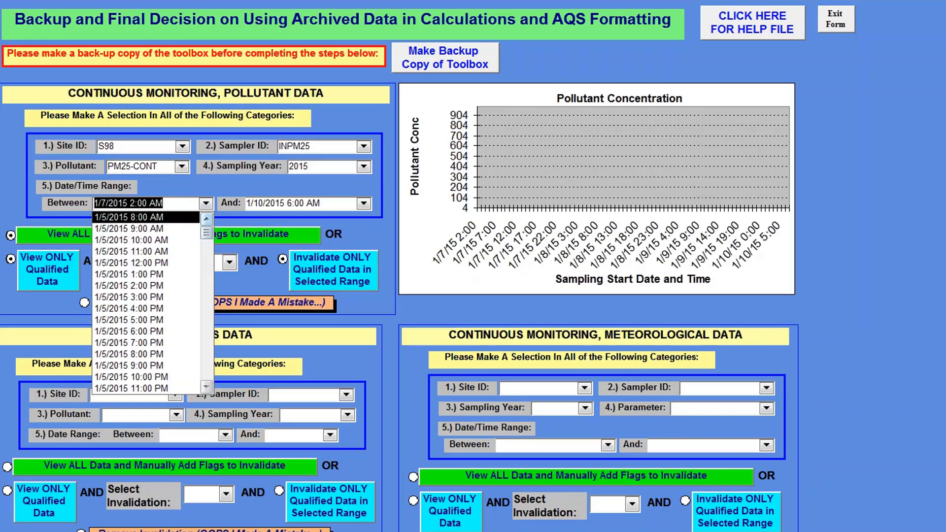
left_click(129, 217)
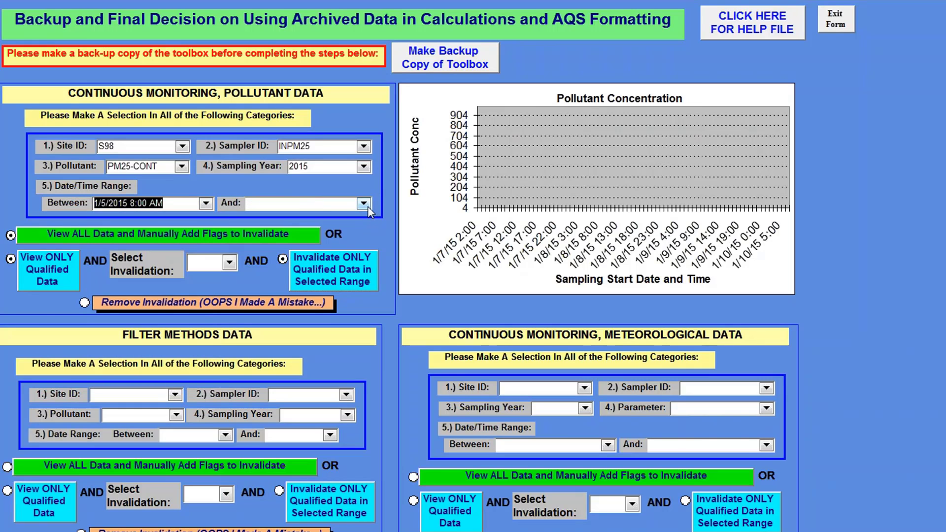
left_click(363, 203)
left_click(369, 384)
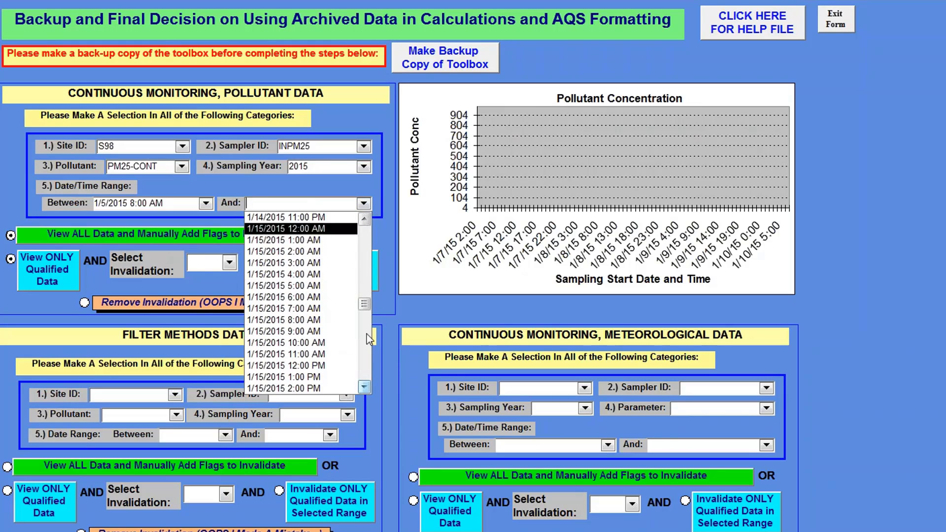
left_click_drag(366, 306, 365, 375)
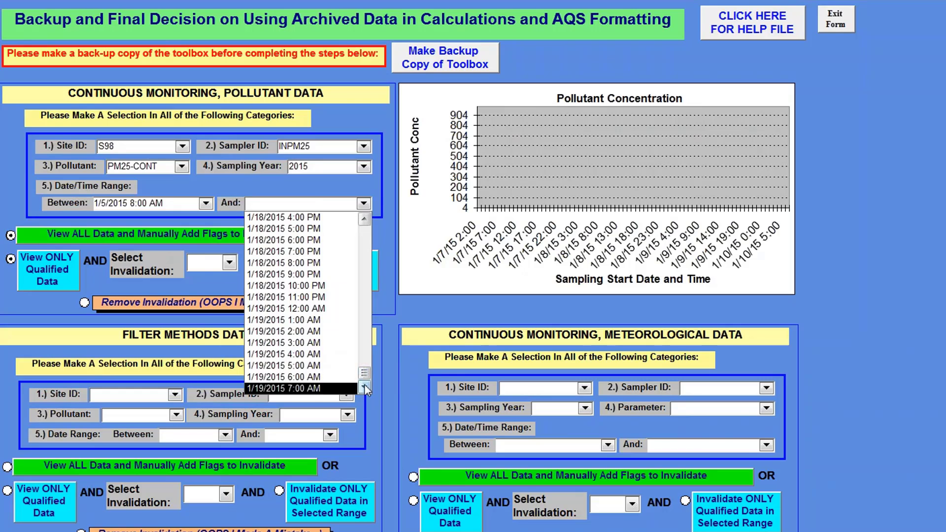
left_click(348, 389)
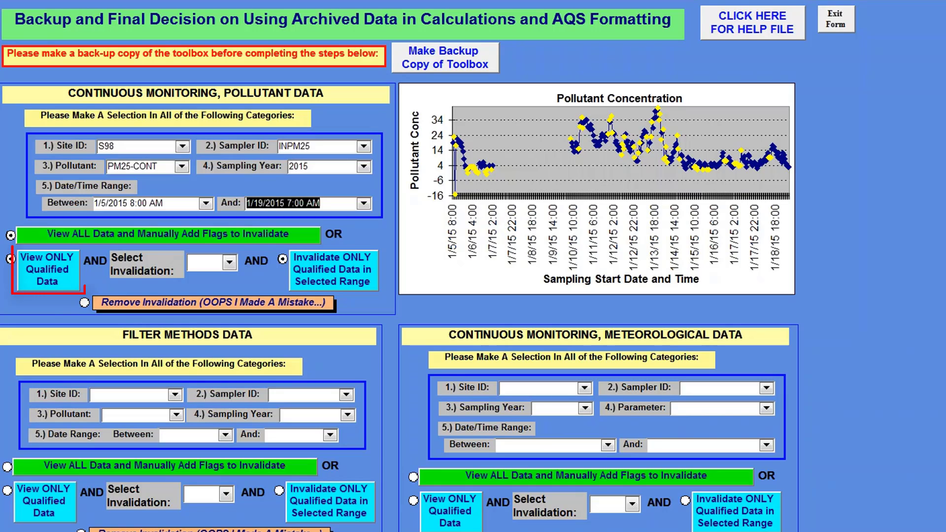
View only the qualified data and set the AQS Null Code of the 1/5/2015 10:00 AM record to AN (Machine Malfunction).
left_click(31, 272)
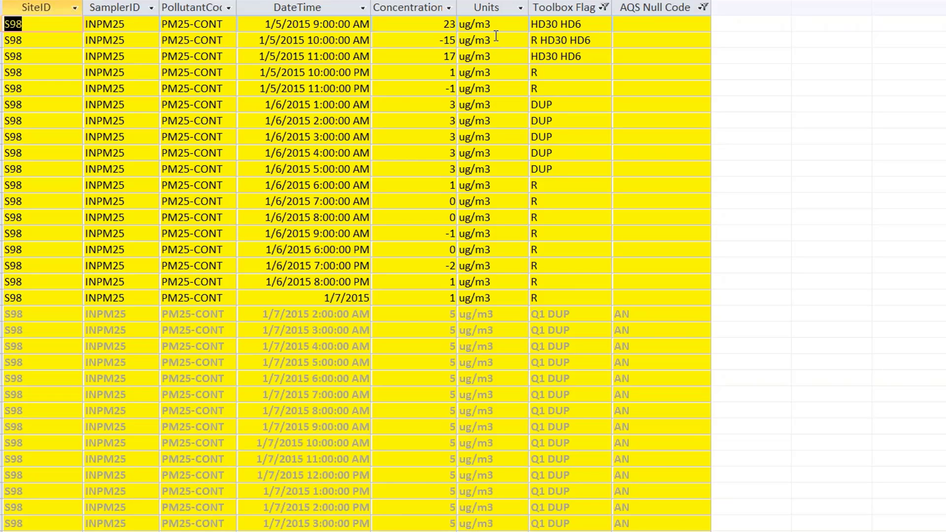
left_click(654, 40)
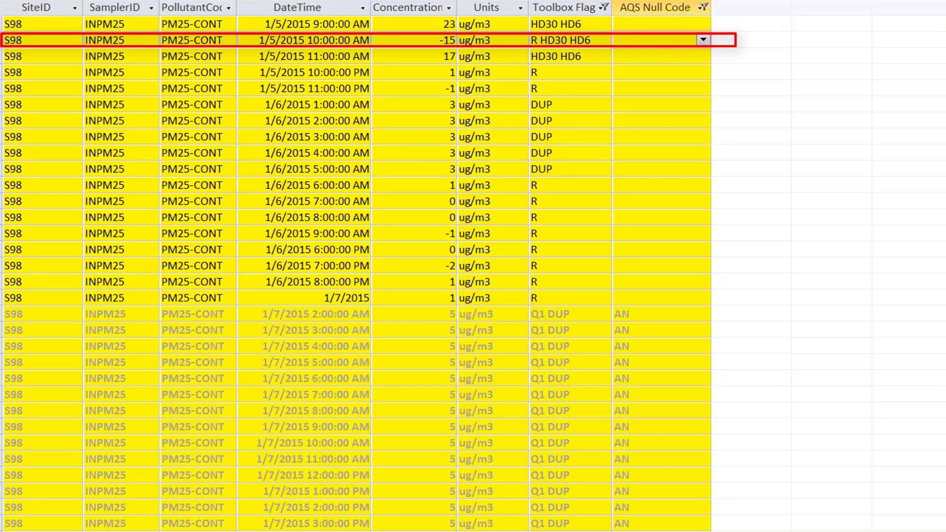
left_click(704, 40)
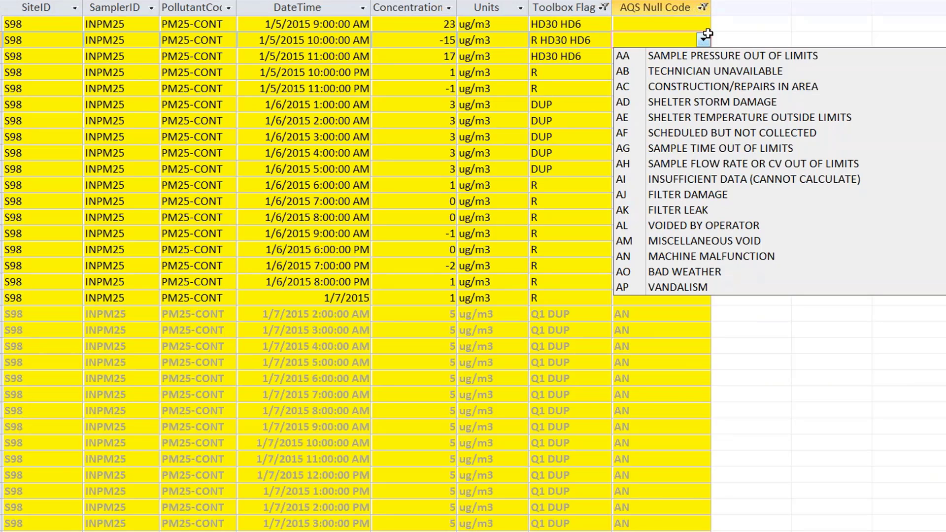
left_click(728, 257)
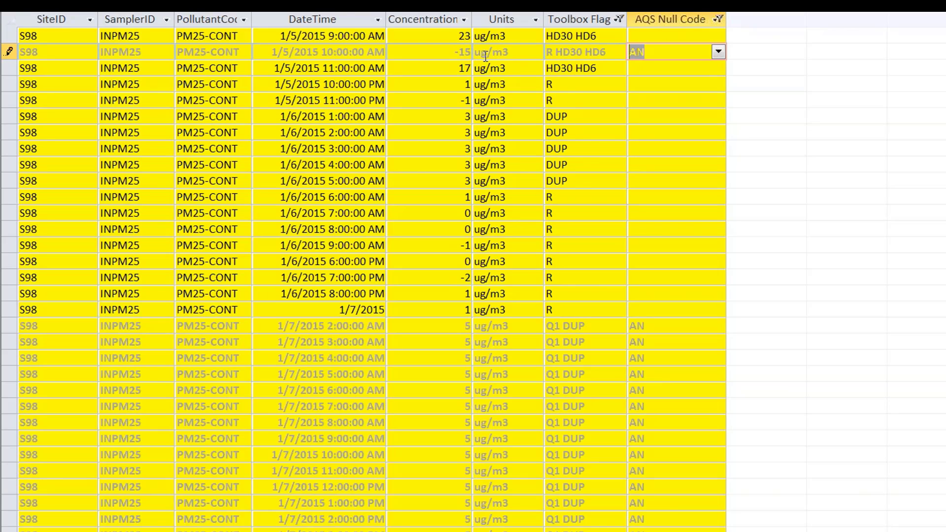
Examine the toolbox flags, concentrations and AQS null codes of the remaining qualified records in the table.
scroll(365, 276, "down", 3)
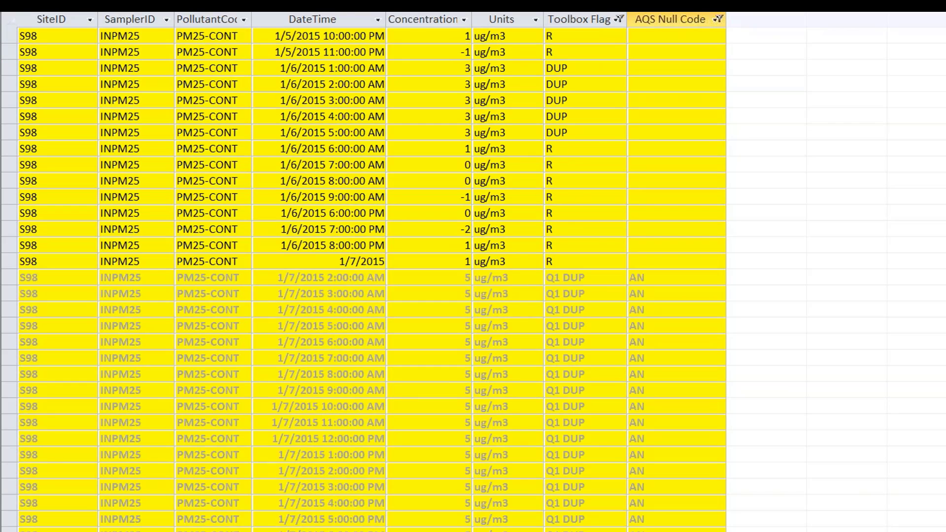
scroll(364, 276, "down", 1)
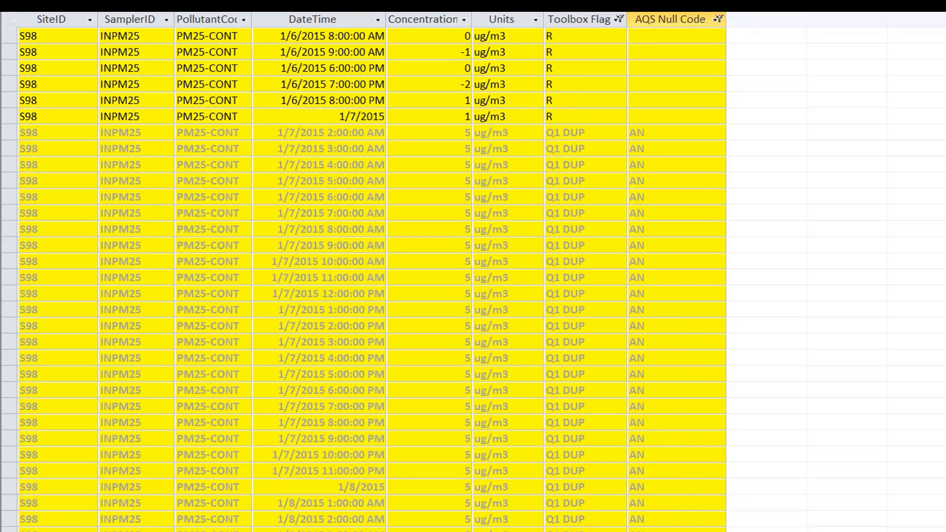
scroll(364, 276, "down", 17)
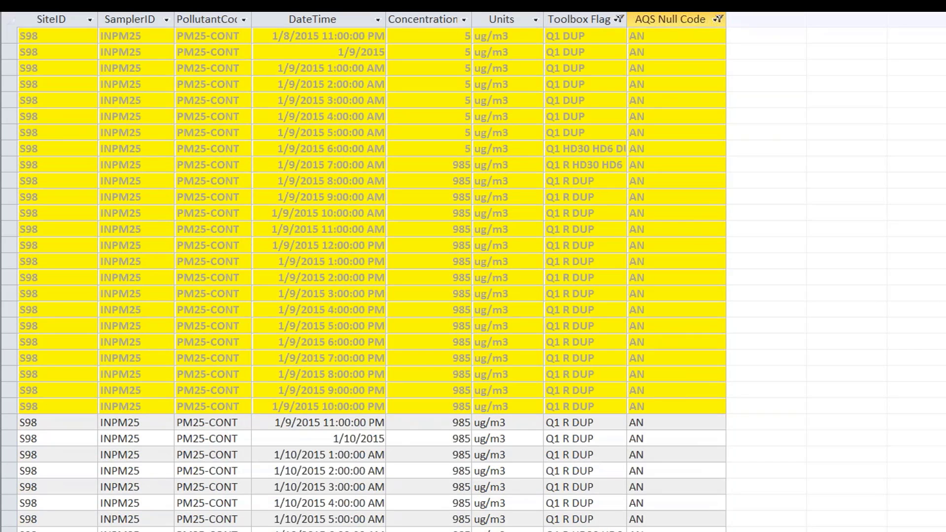
scroll(365, 276, "down", 4)
scroll(365, 275, "down", 3)
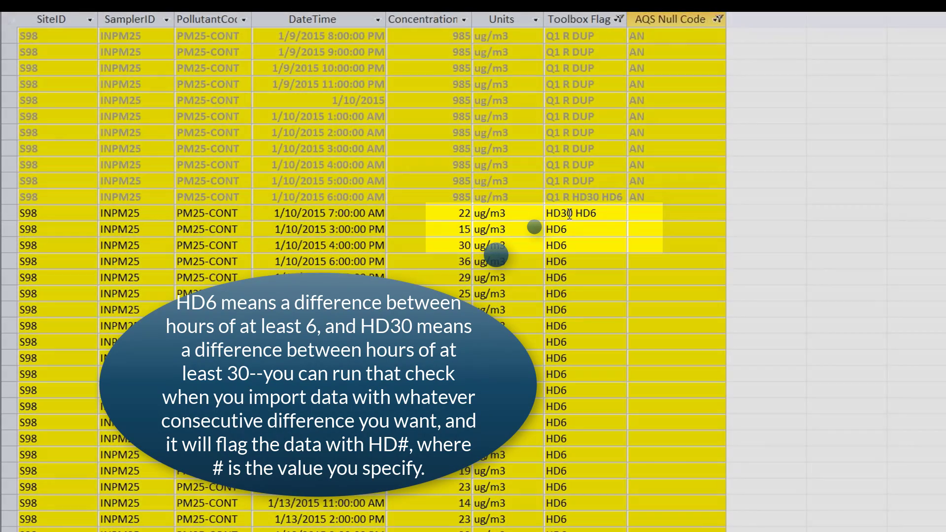
scroll(664, 271, "down", 8)
scroll(665, 271, "down", 4)
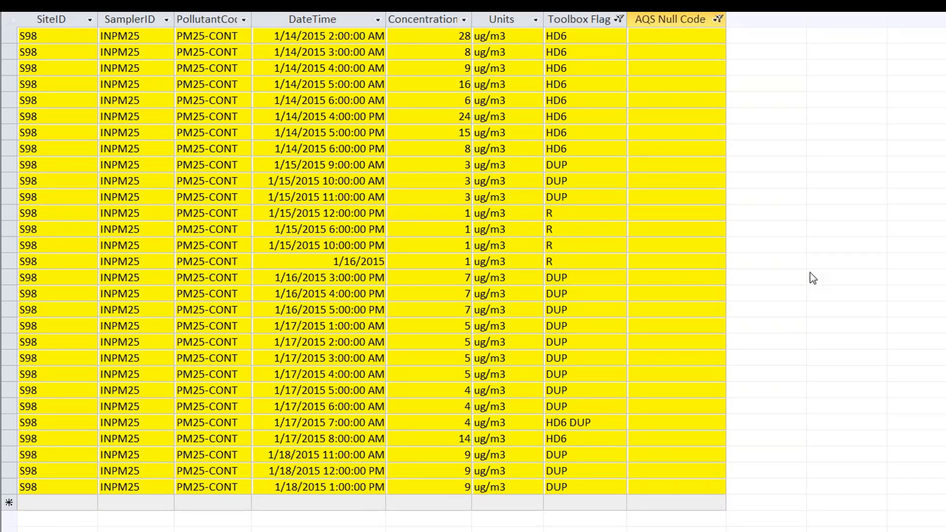
scroll(810, 273, "up", 6)
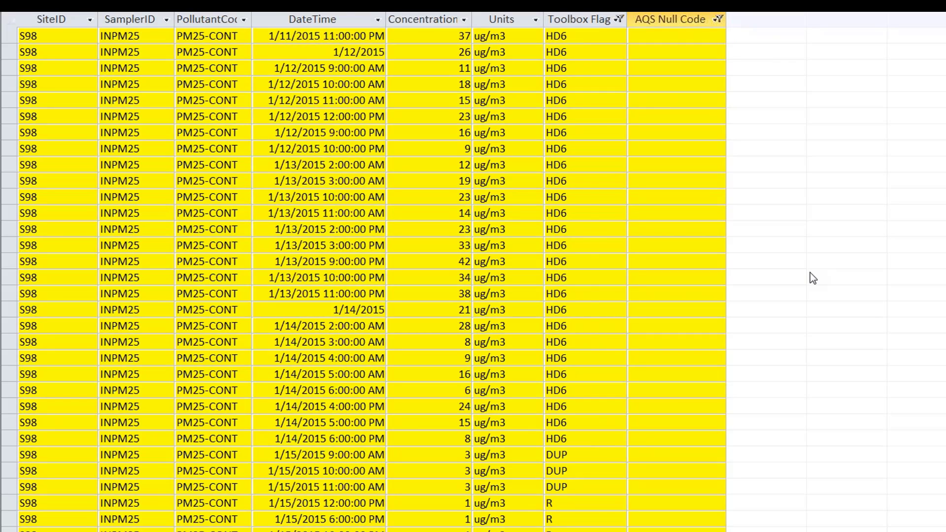
scroll(810, 273, "up", 15)
scroll(810, 271, "up", 9)
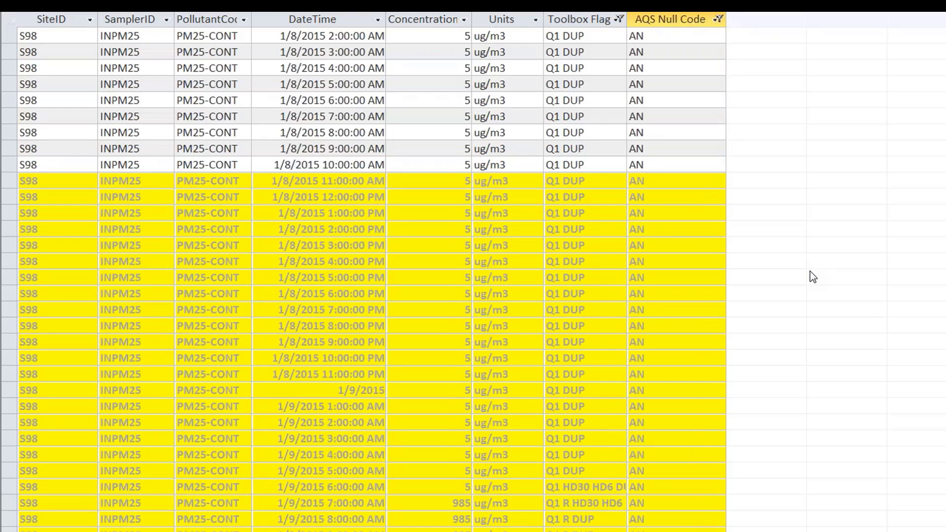